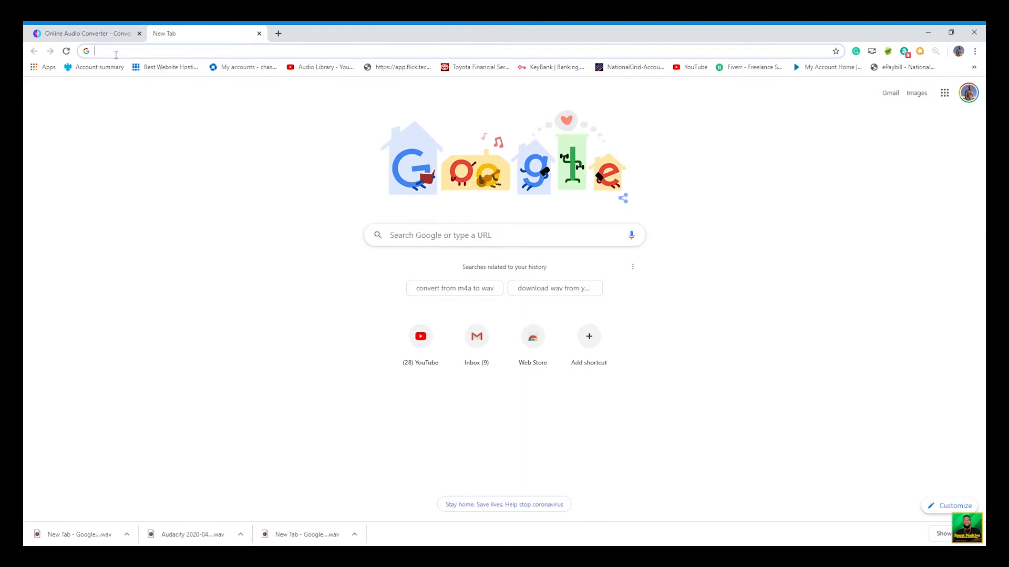
- Search Google for audacity
text(aud)
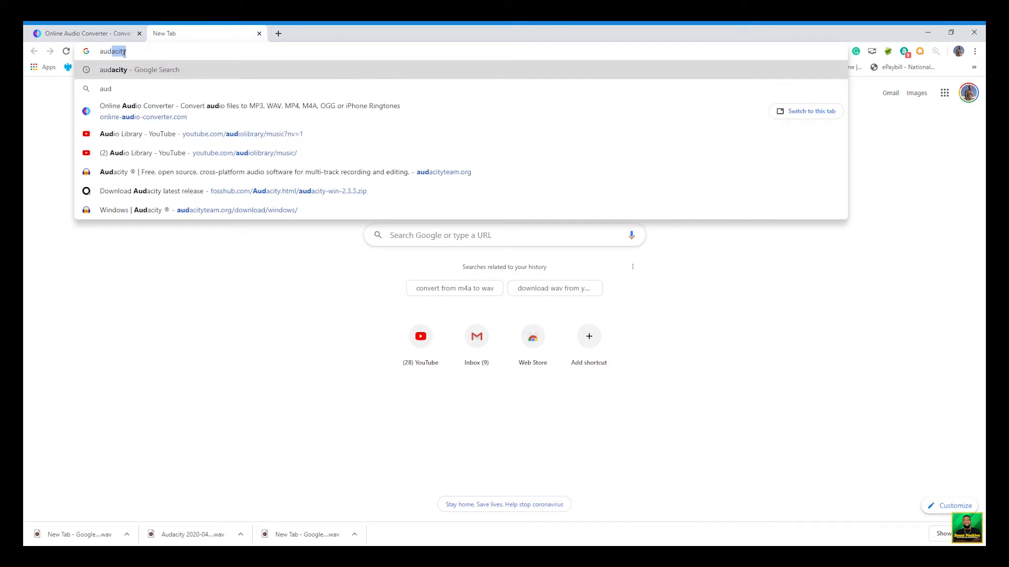
click(161, 71)
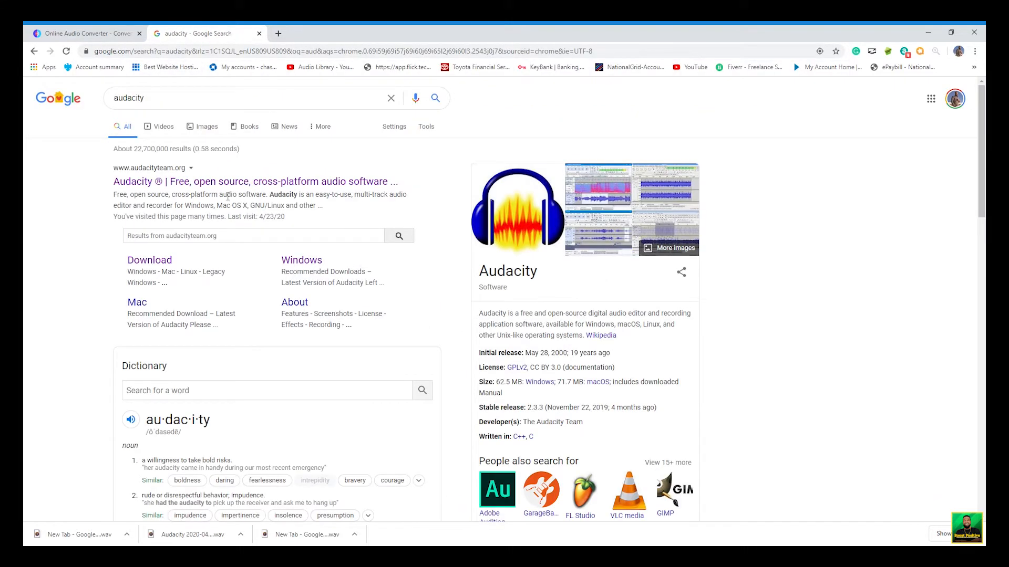
- Open the Audacity Download page from the search results
click(154, 260)
scroll(319, 317, down, 2)
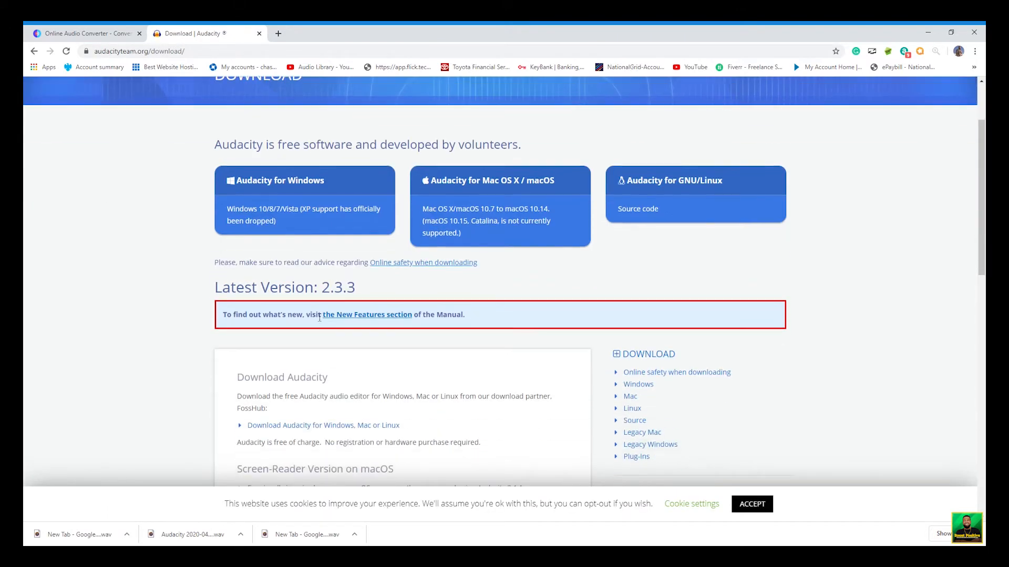
scroll(319, 318, up, 1)
- Open the Windows downloads page and download the Audacity 2.3.3 zip file
click(326, 245)
scroll(351, 353, down, 3)
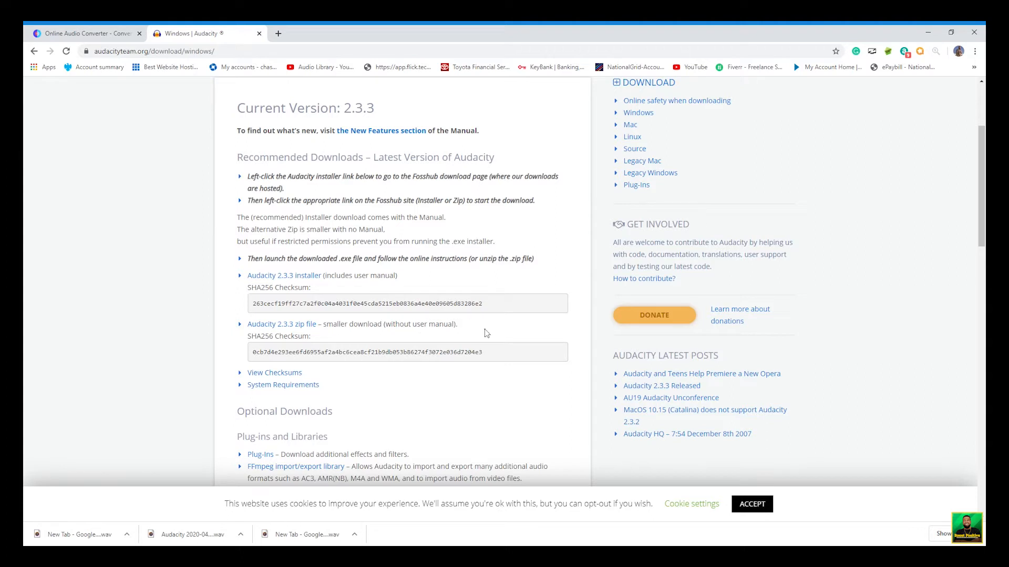
click(294, 328)
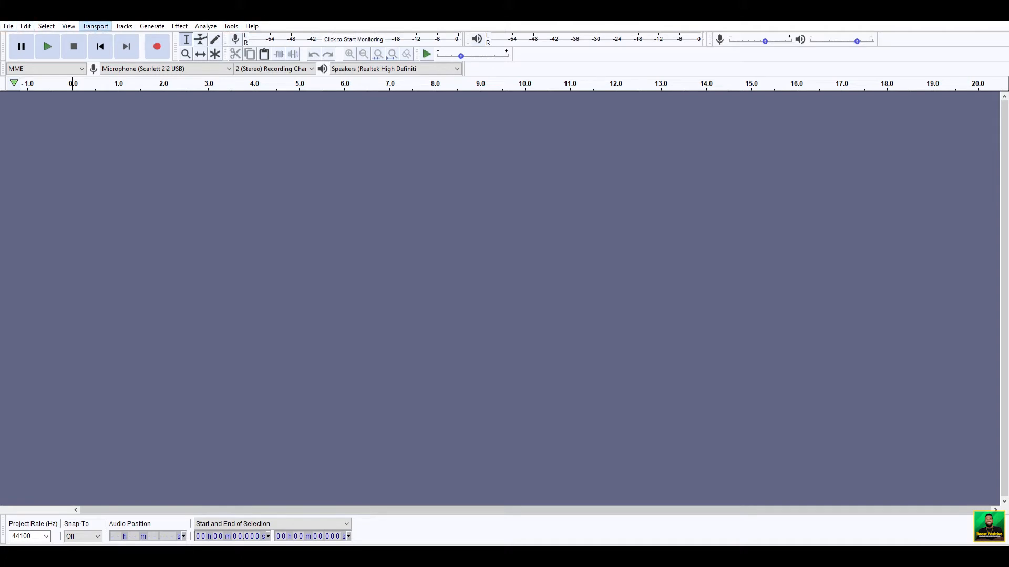
- Record a short stereo clip from the microphone and stop the recording
click(156, 40)
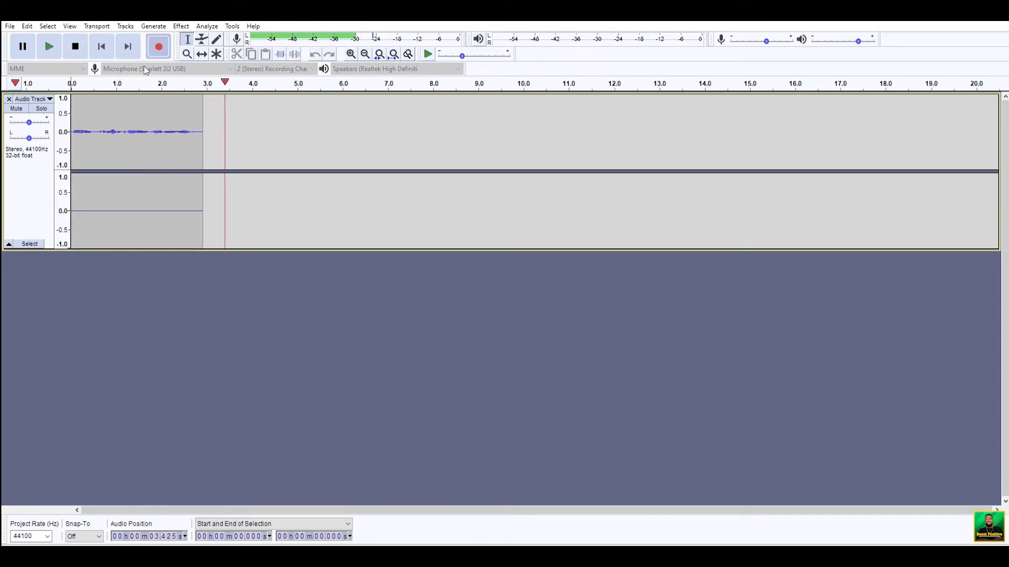
key(space)
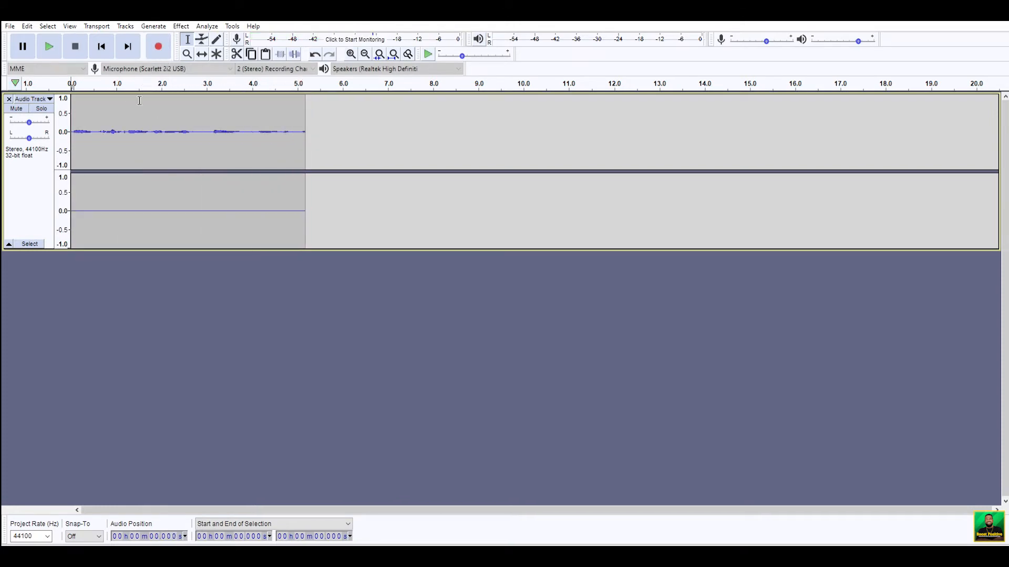
click(74, 181)
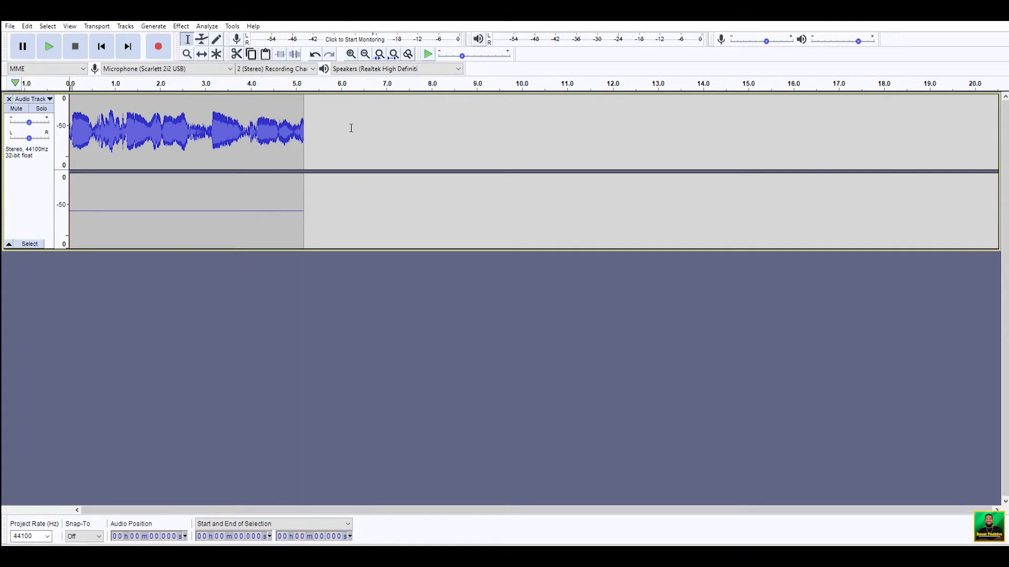
- Zoom in on the recorded waveform and back out to inspect it
click(351, 54)
click(351, 54)
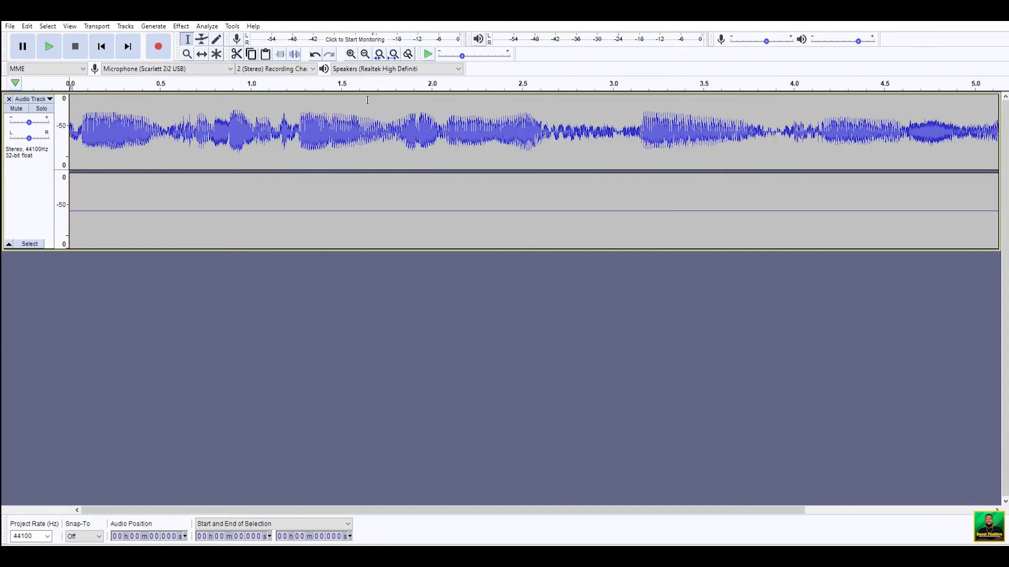
click(395, 50)
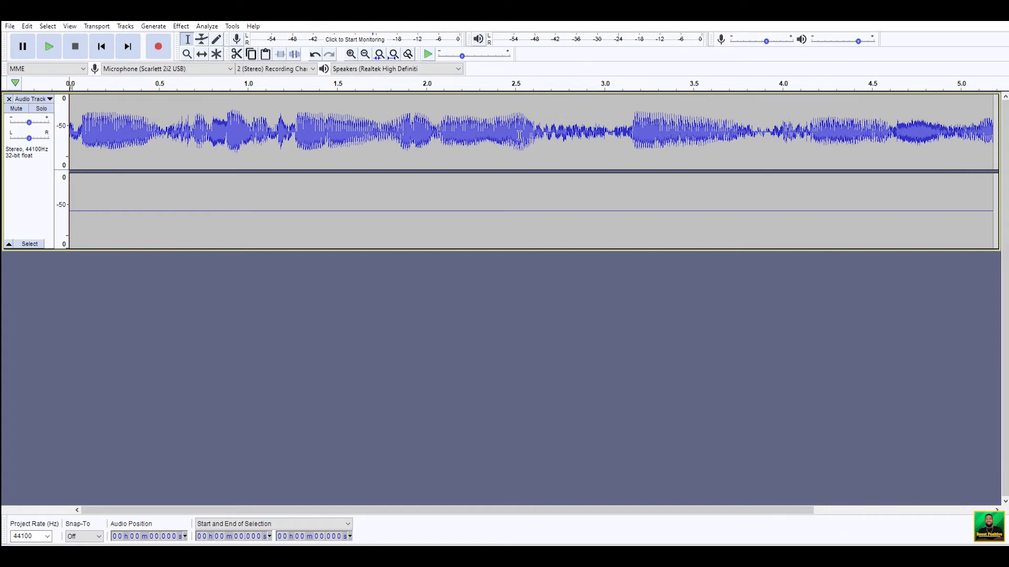
click(366, 49)
click(366, 48)
click(357, 47)
click(357, 47)
click(365, 54)
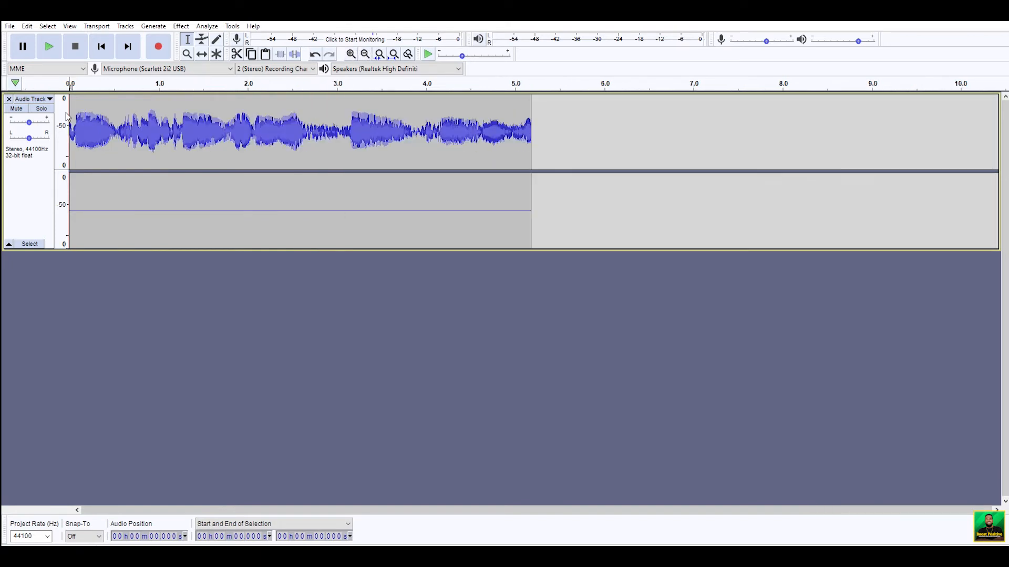
- Switch the track display to linear Waveform and then back to Waveform (dB)
click(41, 97)
click(49, 170)
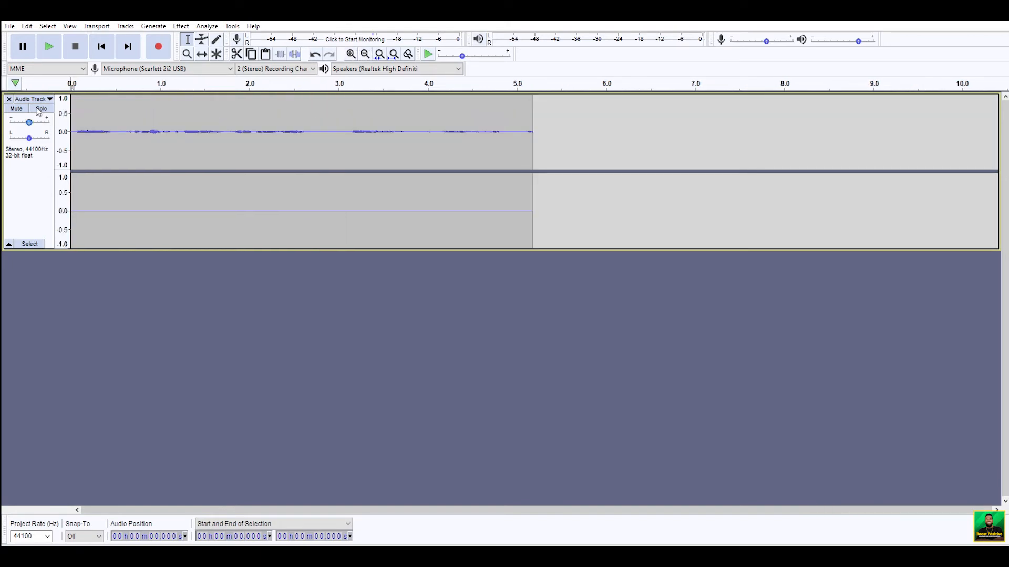
click(45, 97)
click(67, 181)
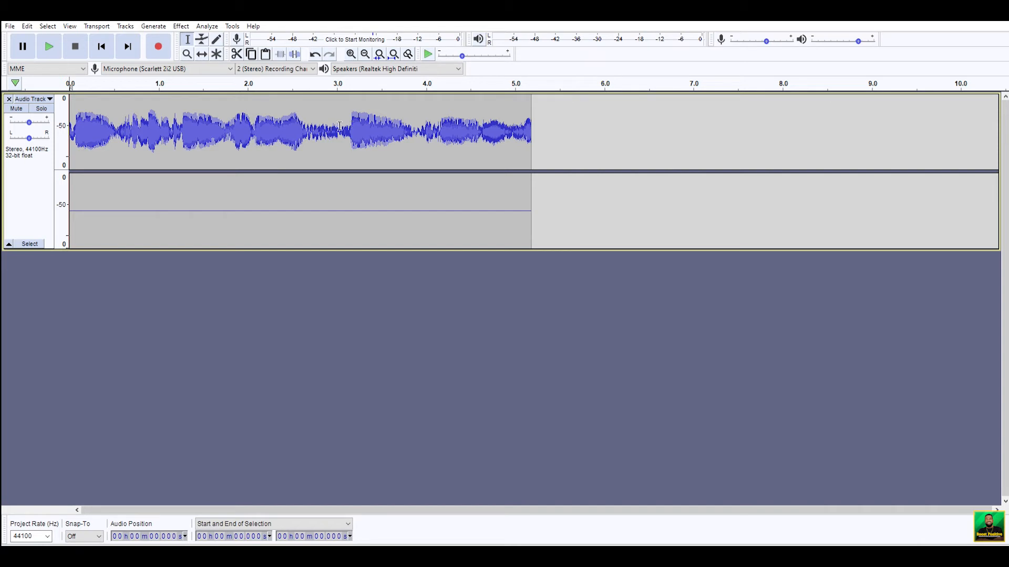
- Select the quiet stretch from about 2.72 to 2.96 s and capture it as a Noise Reduction profile
click(25, 207)
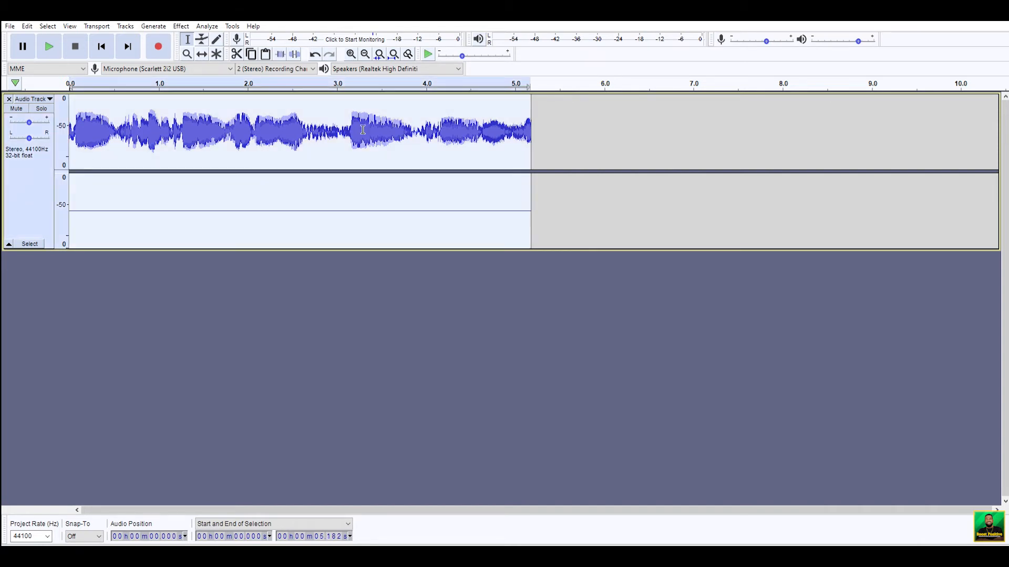
drag(312, 126, 333, 126)
click(181, 26)
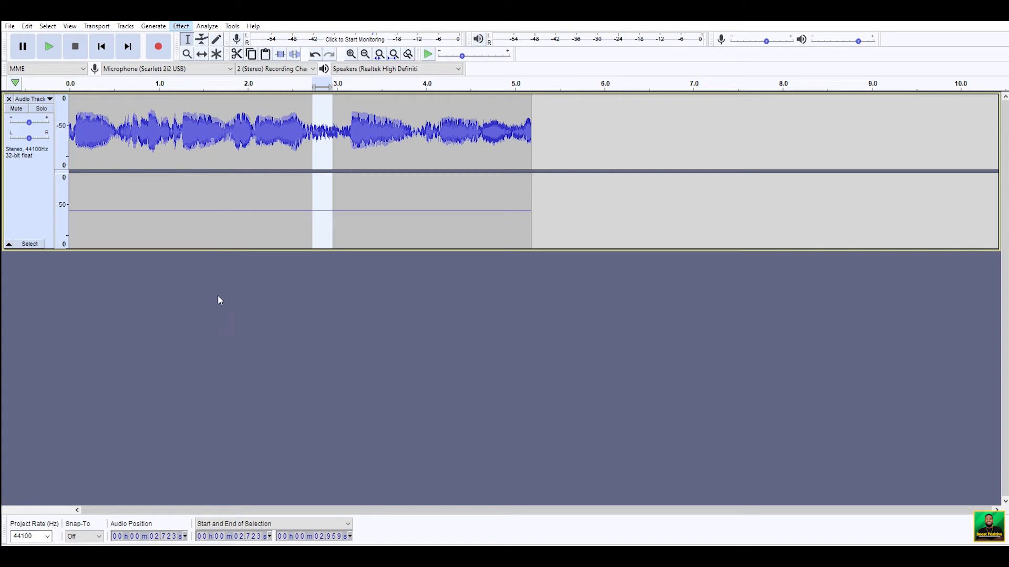
click(207, 234)
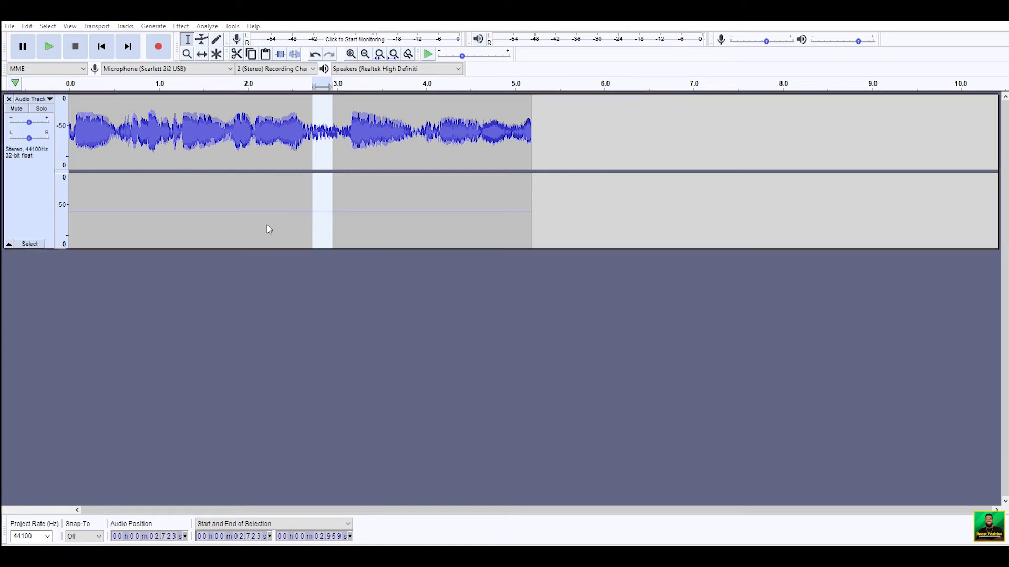
click(502, 223)
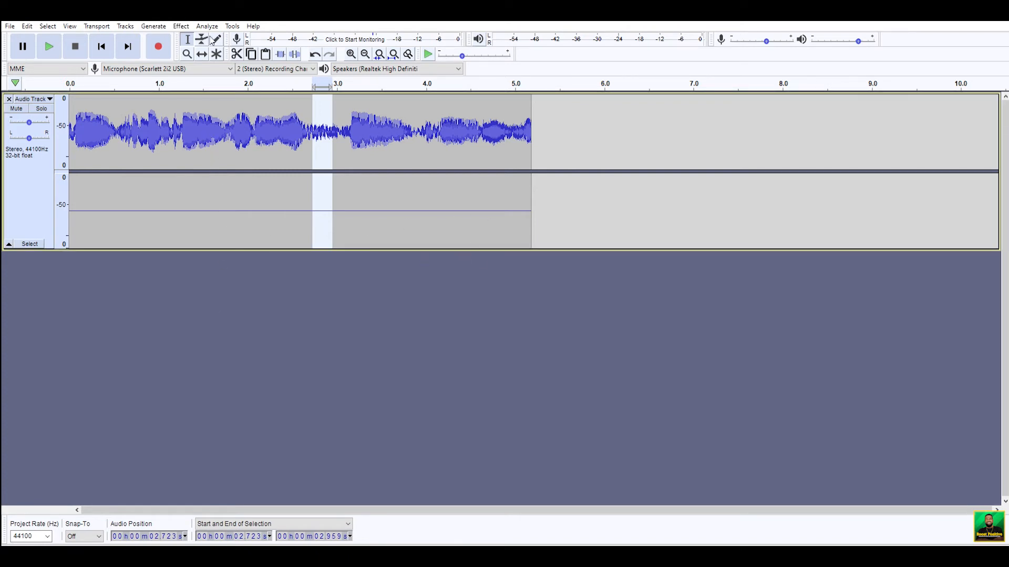
- Select the whole track and apply Noise Reduction to it
click(32, 187)
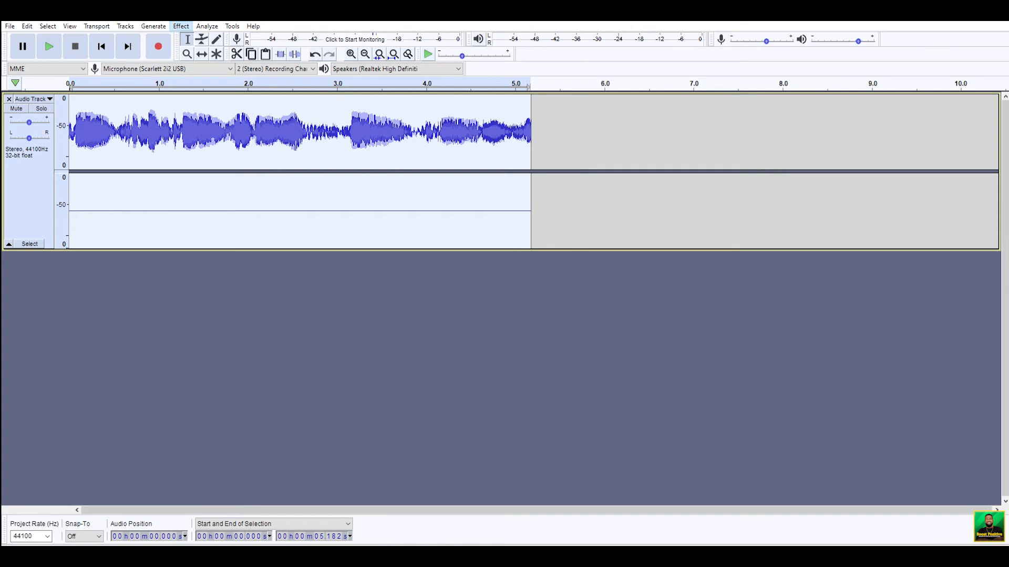
click(222, 45)
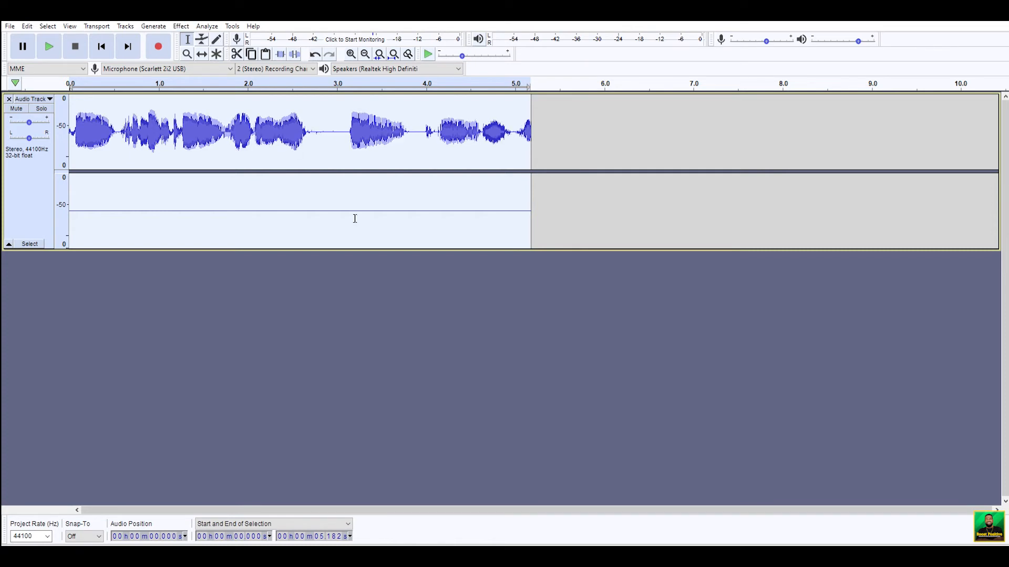
- Select and inspect short quiet stretches of the waveform around 2.8 s and 4.0 s
drag(316, 130, 337, 132)
click(356, 131)
drag(412, 132, 422, 132)
drag(314, 133, 327, 132)
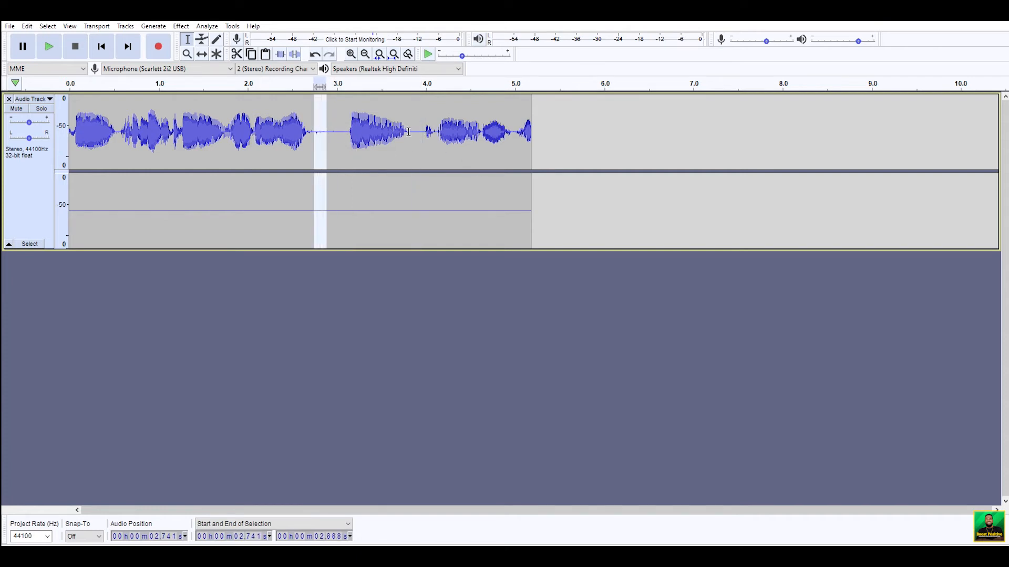
drag(414, 132, 419, 133)
click(322, 132)
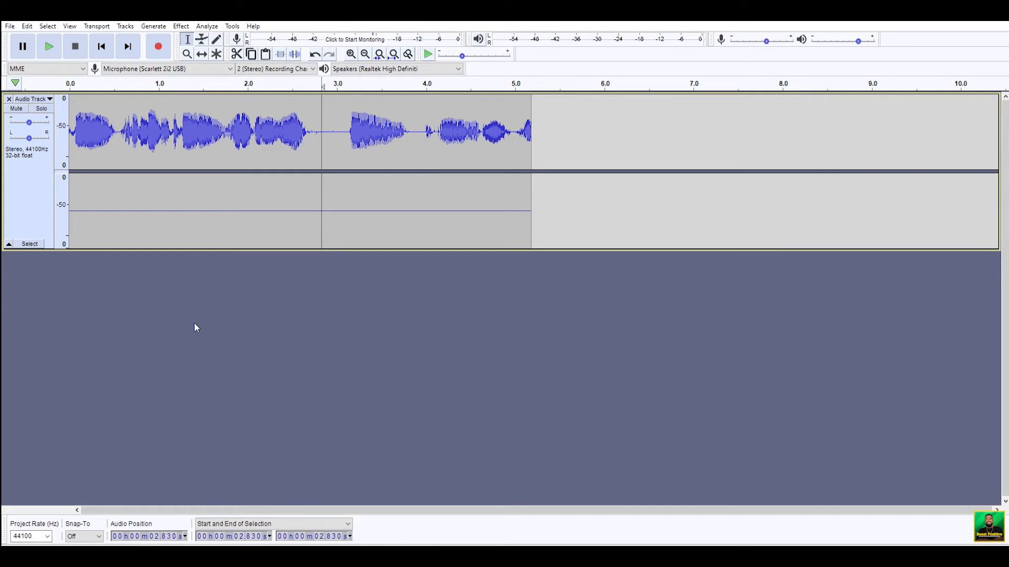
- Select the entire track and raise its overall loudness
click(26, 186)
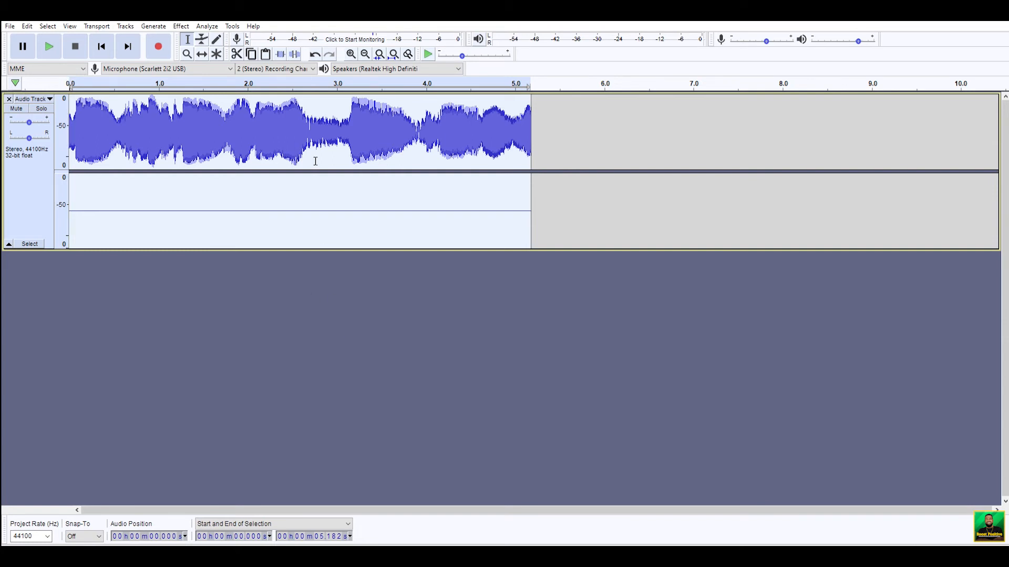
- Set the recording channels to 1 (Mono)
click(292, 66)
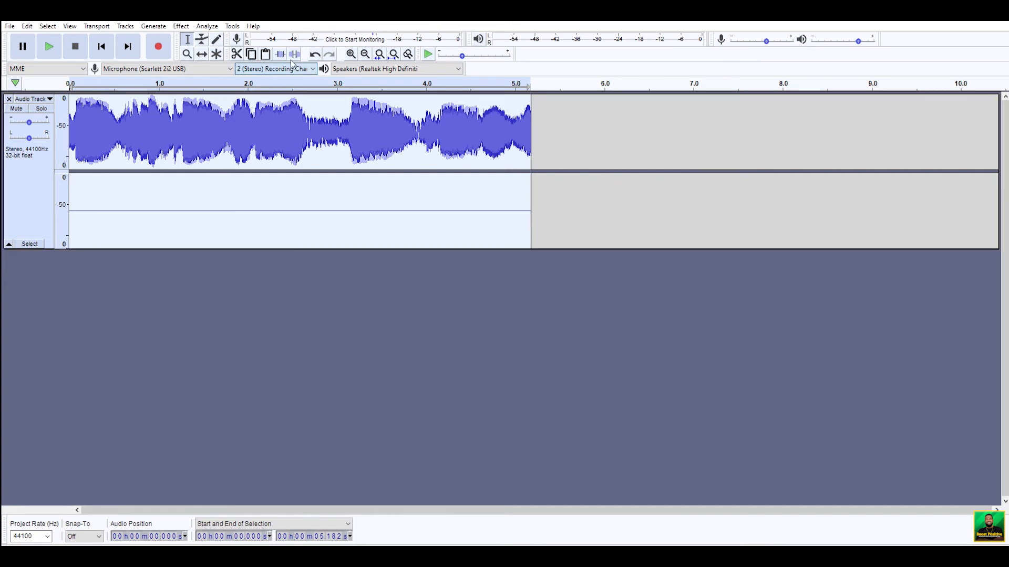
click(436, 289)
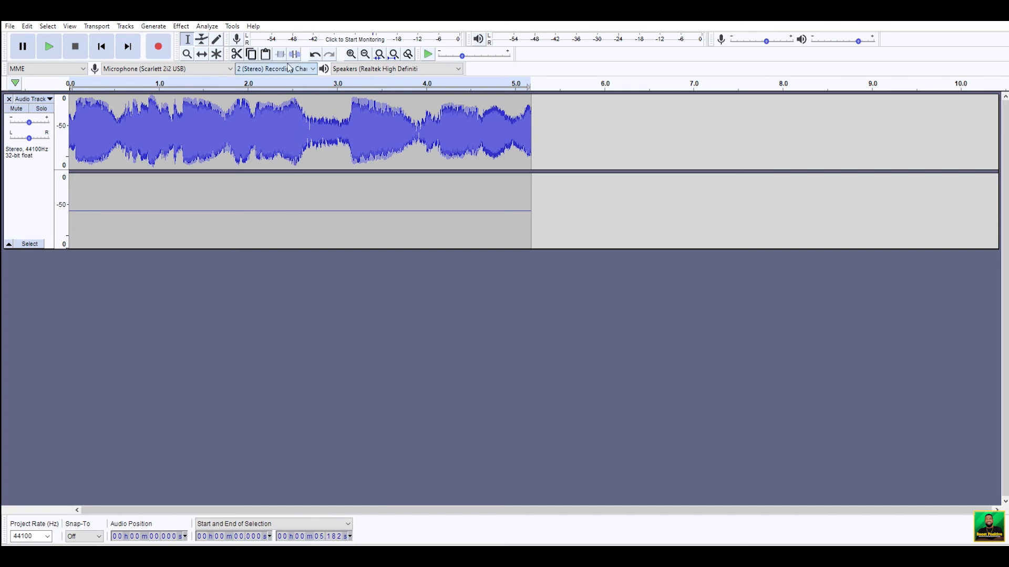
scroll(295, 71, up, 1)
- Close the existing track and record a new mono clip from the microphone
click(9, 99)
click(159, 47)
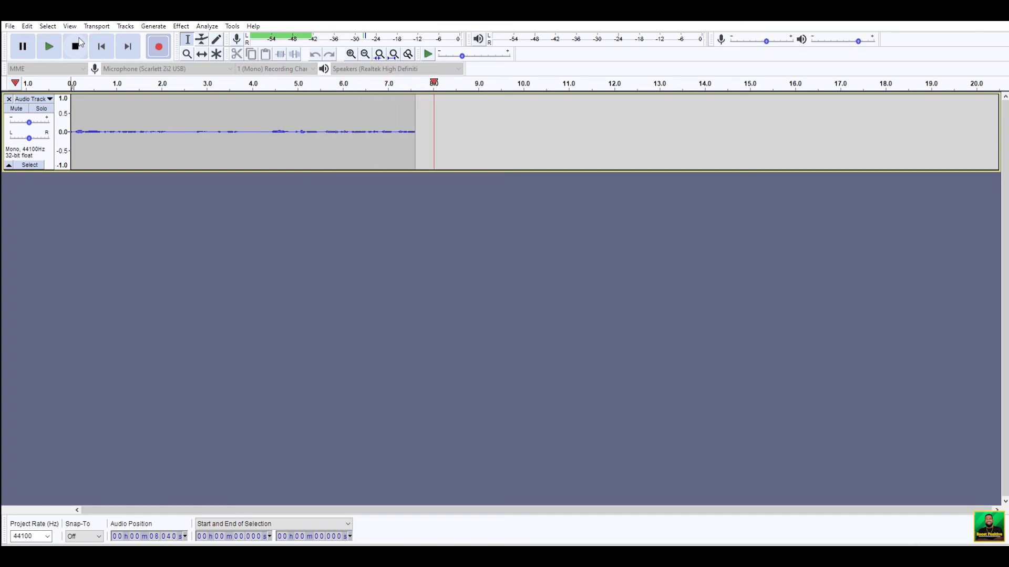
click(78, 44)
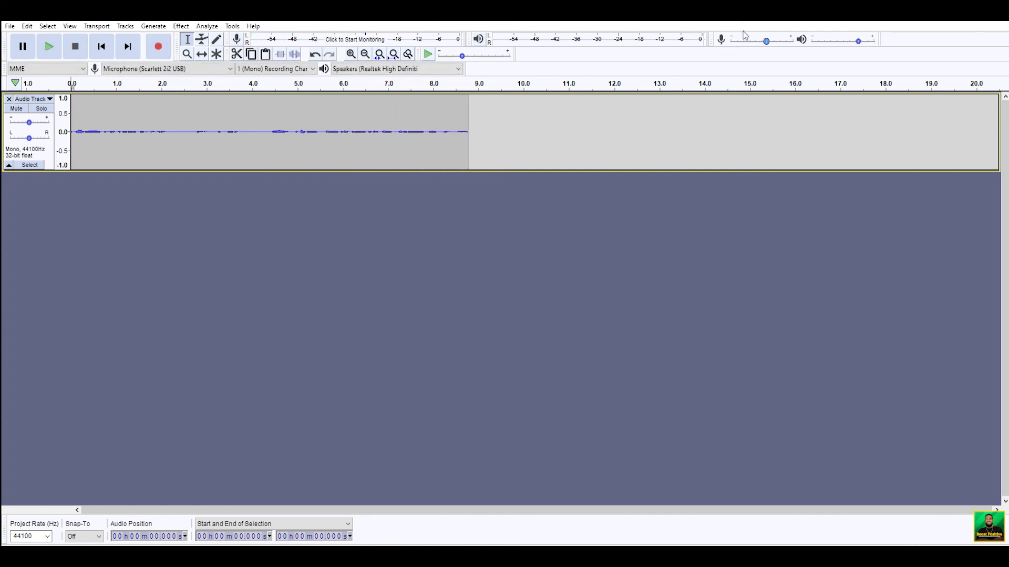
- Raise the microphone recording volume slightly and close the recorded track
drag(766, 41, 774, 41)
click(8, 98)
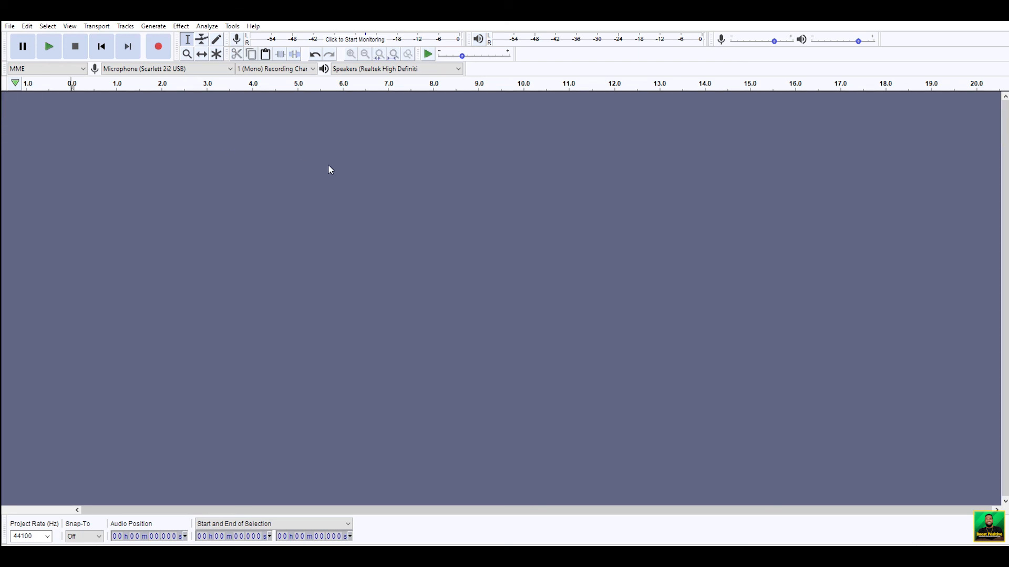